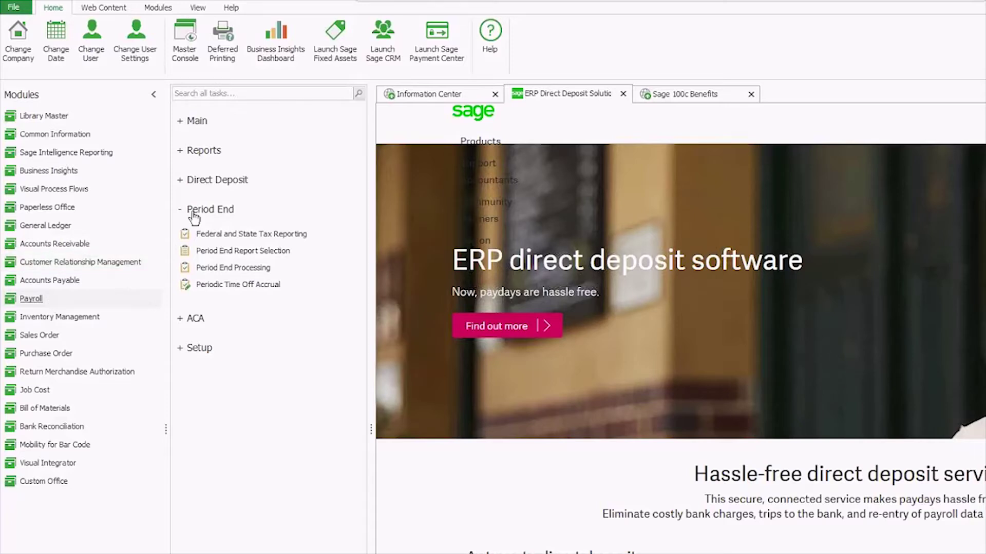
Step: Launch Federal and State Tax Reporting from the Payroll Period End tasks
click(266, 235)
Step: Relaunch Federal and State Tax Reporting and accept installing the eFiling client, acknowledging its failure
click(294, 237)
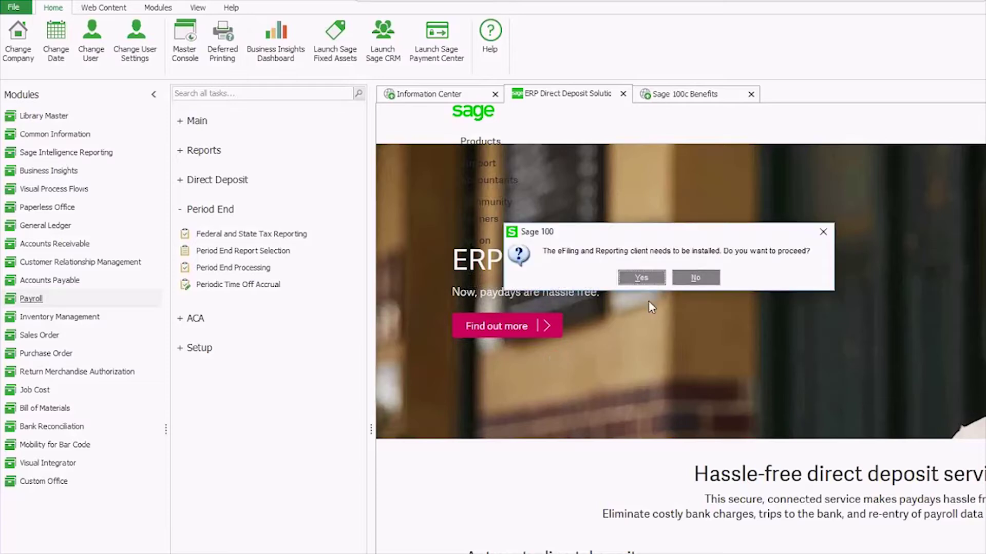
click(642, 277)
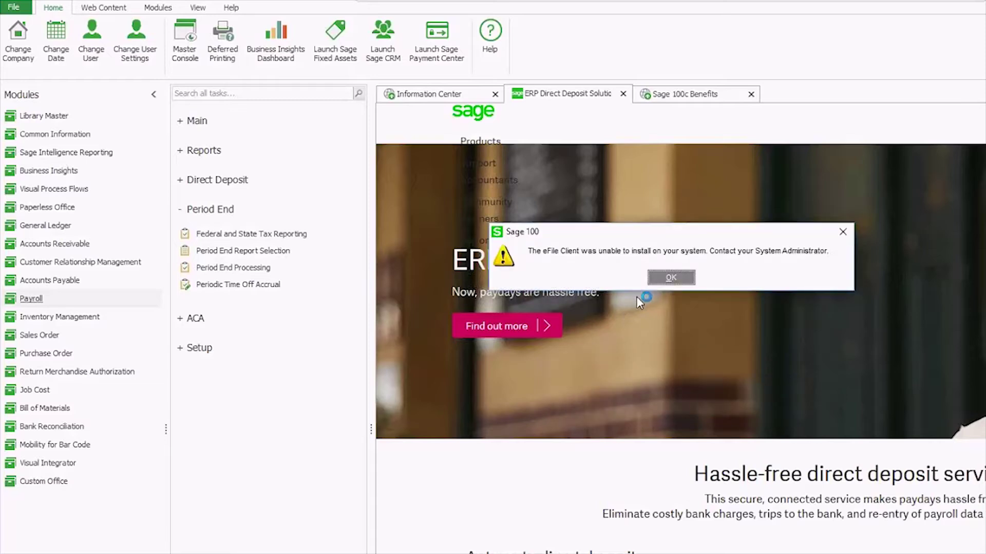
click(671, 277)
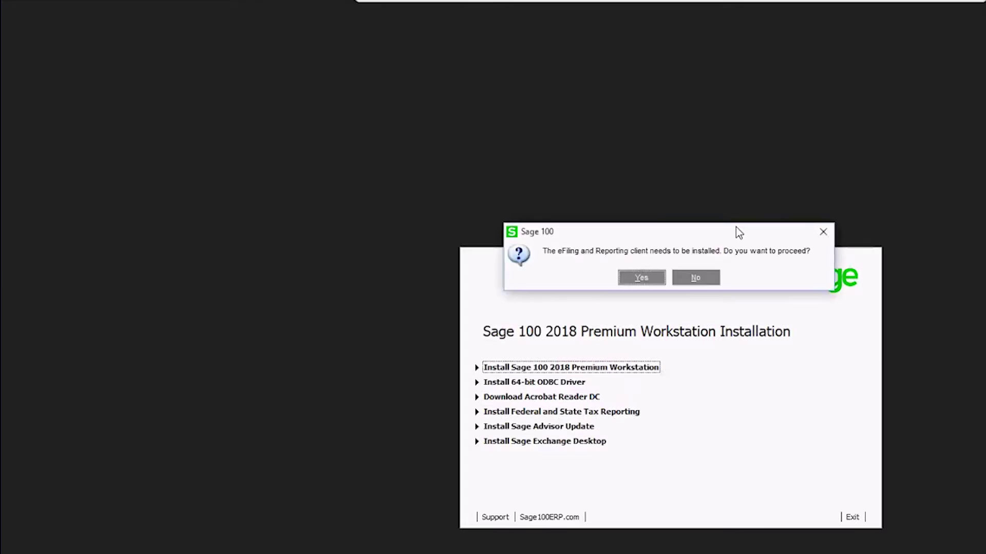
Step: Answer the eFiling client prompt and exit the Sage 100 workstation installer
click(695, 282)
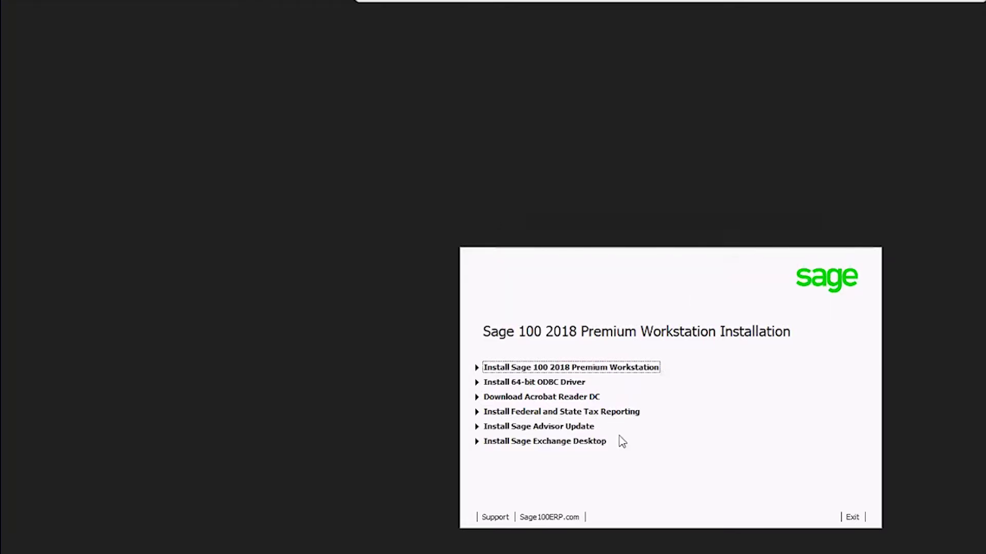
click(852, 518)
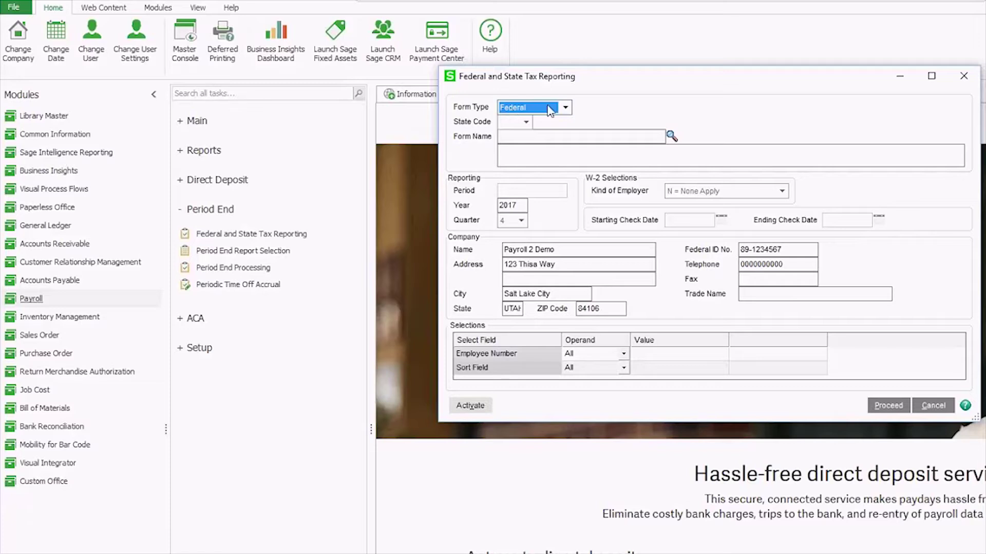
Step: Keep Federal as the form type and select the 2017 941/Schedule B/941-V Report
click(565, 107)
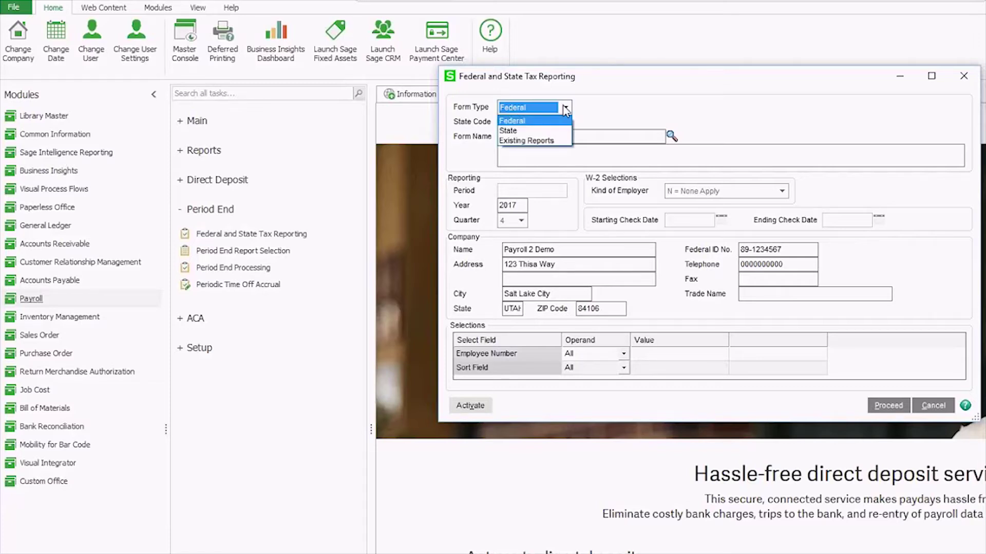
click(611, 103)
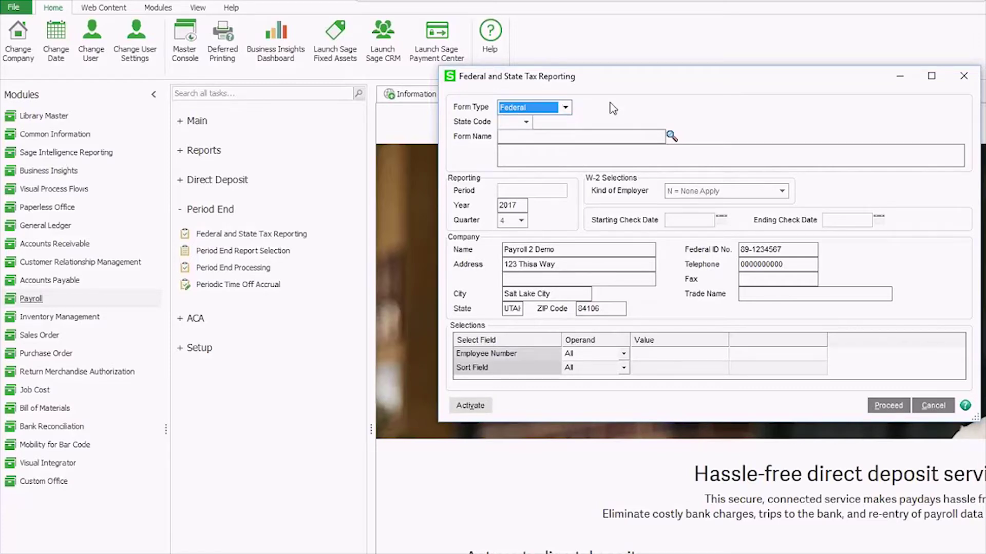
key(Tab)
click(674, 142)
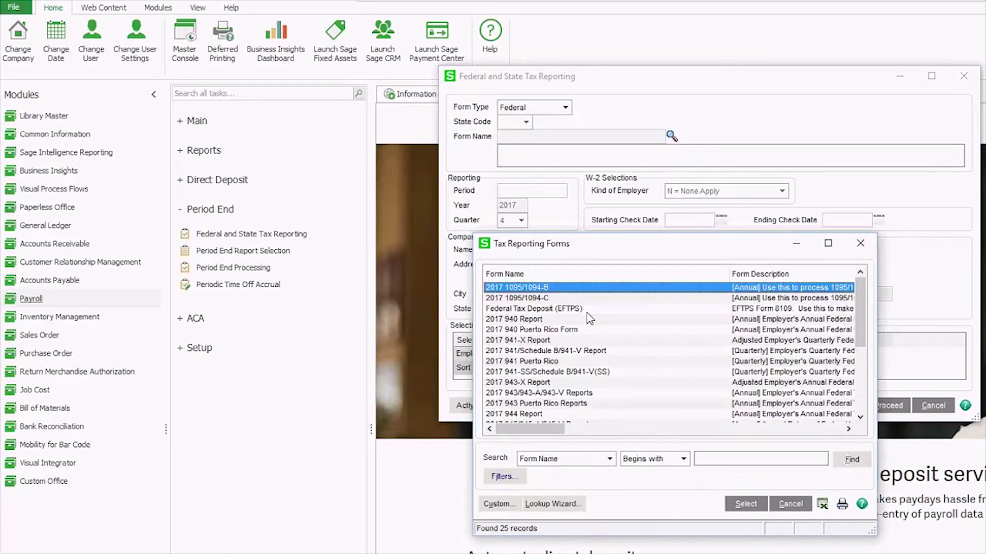
click(527, 354)
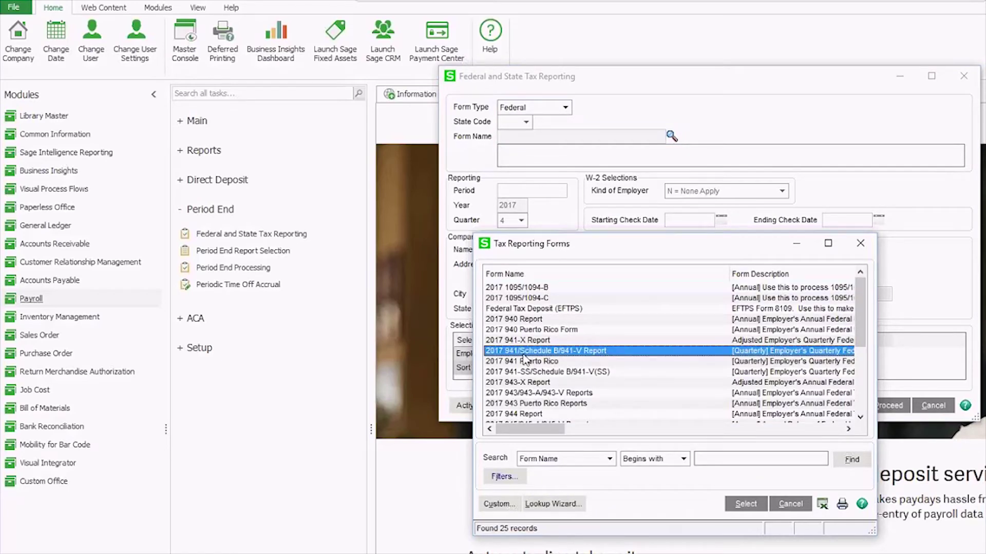
click(745, 504)
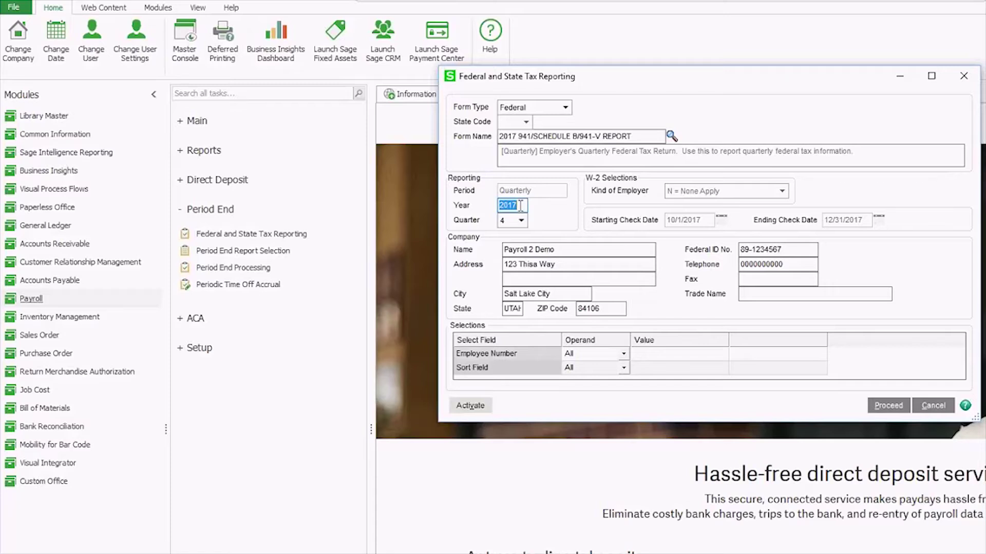
Step: Set the report to Year 2018, Quarter 1, and proceed to generate it
text(2018)
click(521, 221)
scroll(513, 237, up, 2)
click(502, 233)
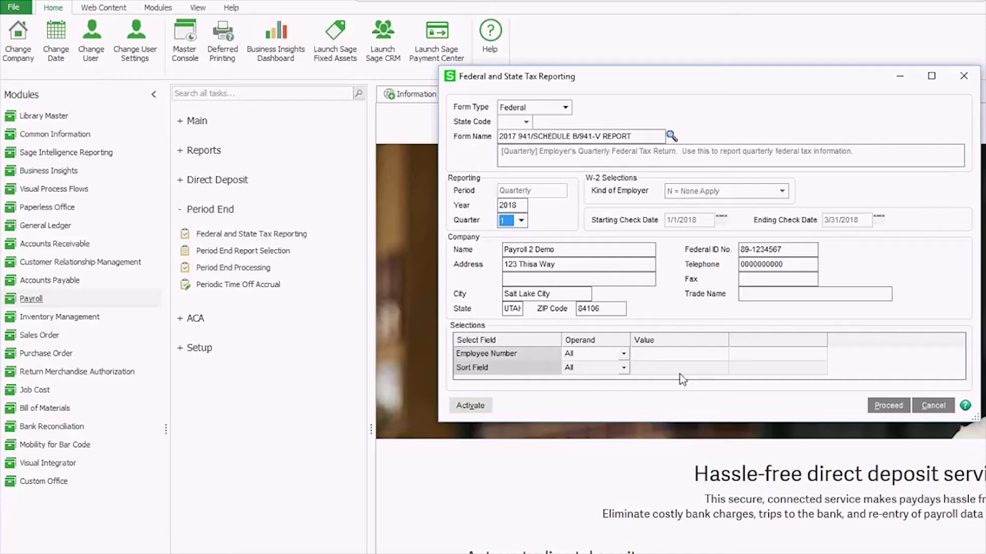
click(879, 405)
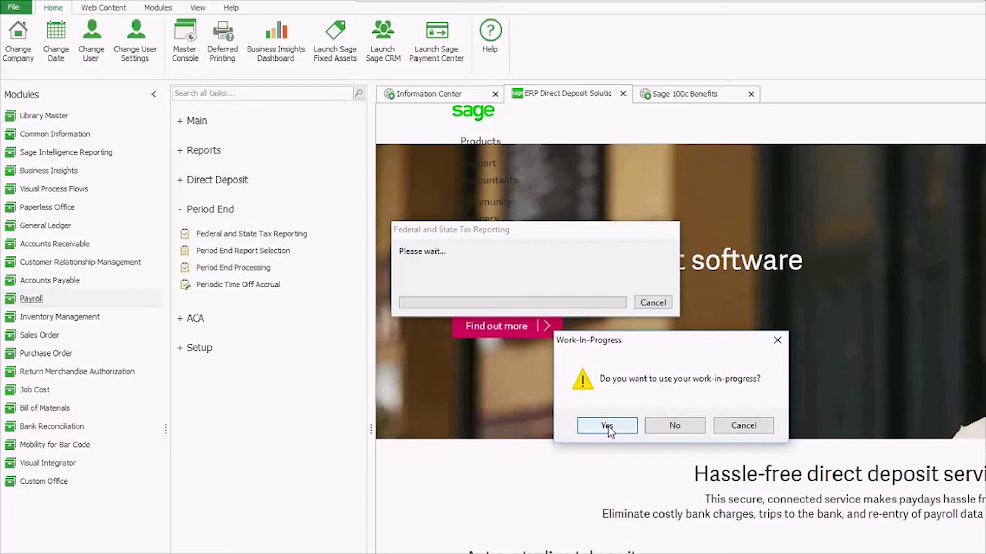
Step: Keep the saved work-in-progress and accept the FEIN, payroll file, company and preparer pages
click(607, 426)
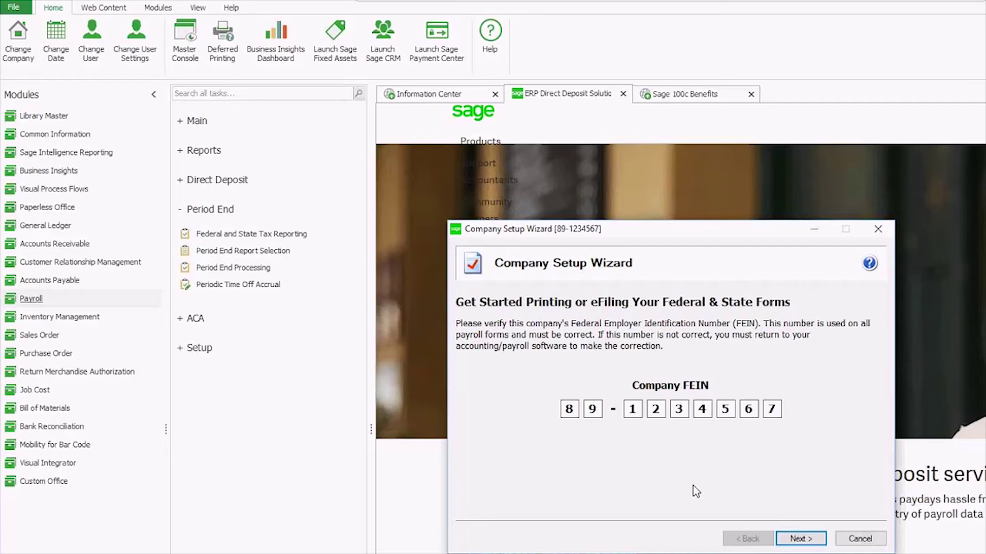
click(808, 546)
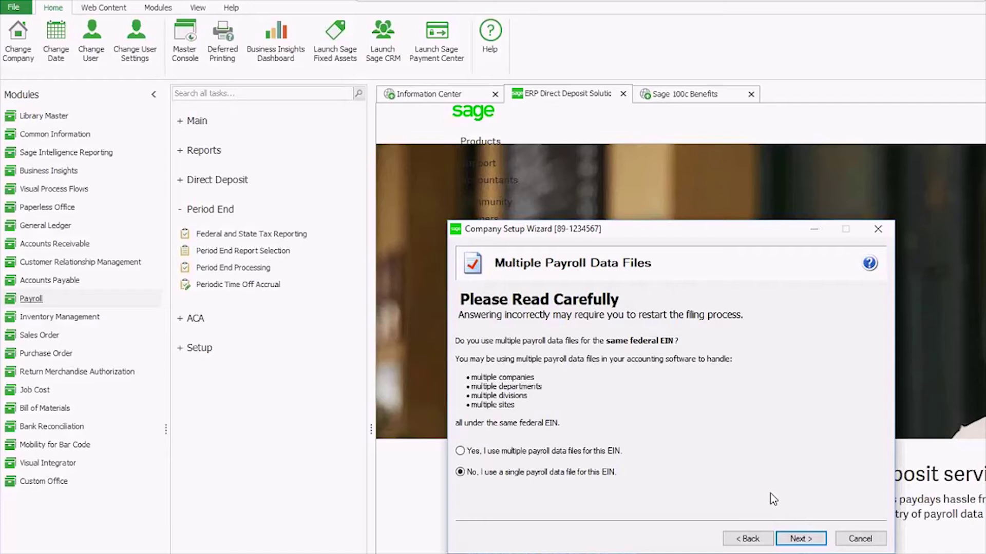
click(805, 540)
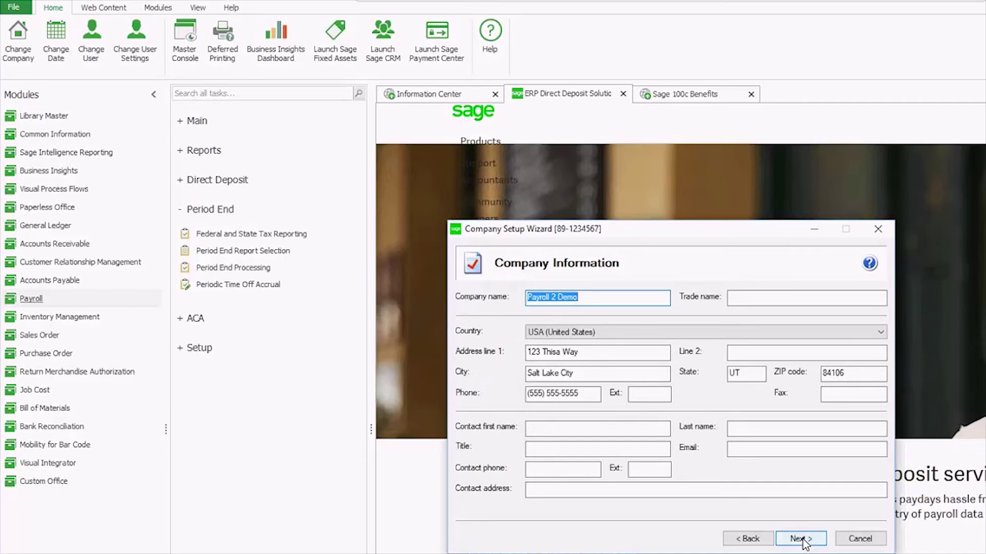
click(804, 540)
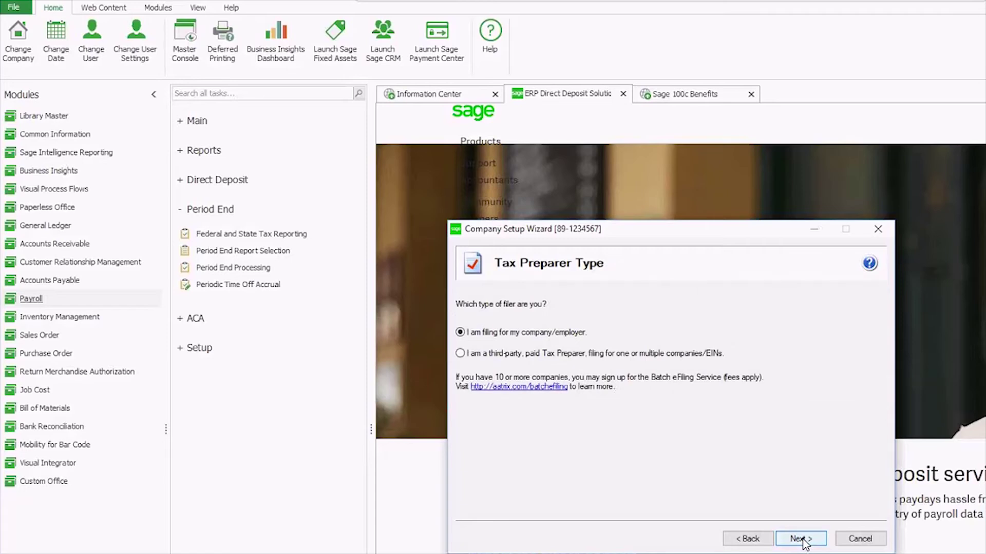
click(801, 539)
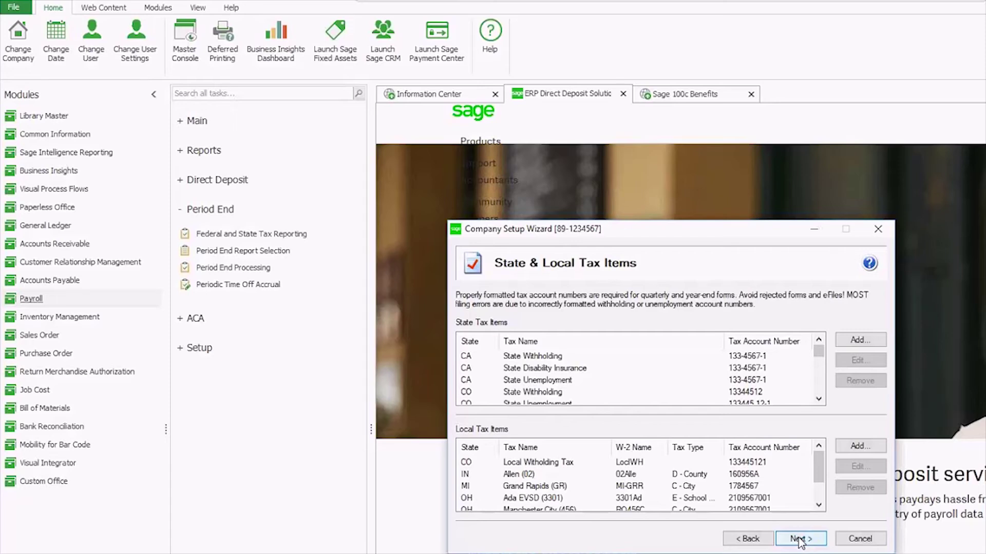
click(799, 540)
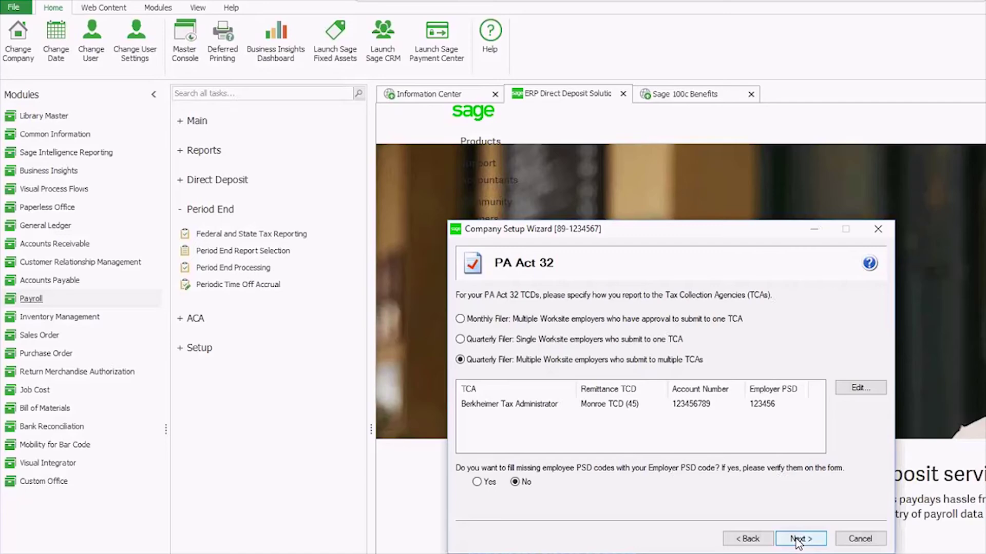
Step: Finish the company setup wizard from the PA Act 32 page
click(797, 542)
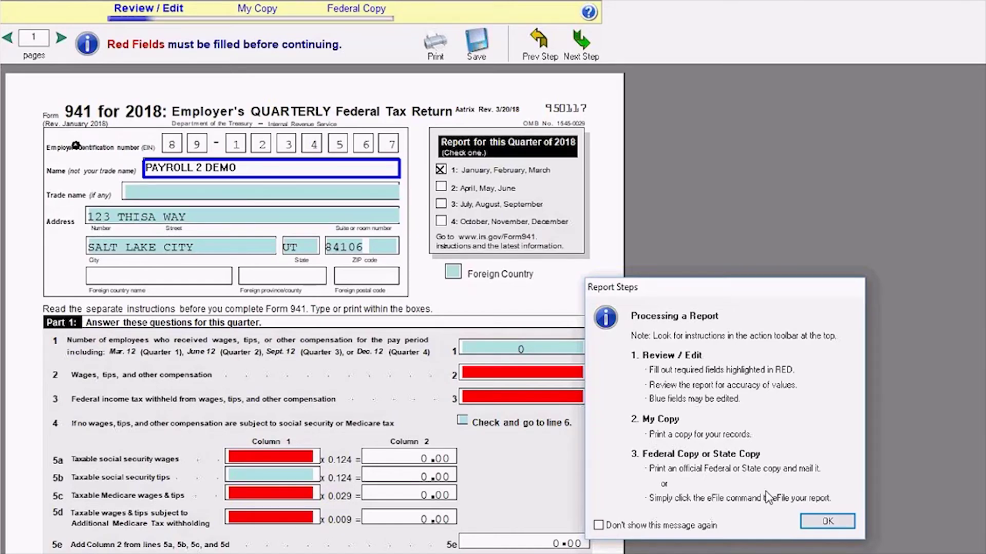
Step: Dismiss the Report Steps, red fields and missing-information notices on the Form 941
click(820, 525)
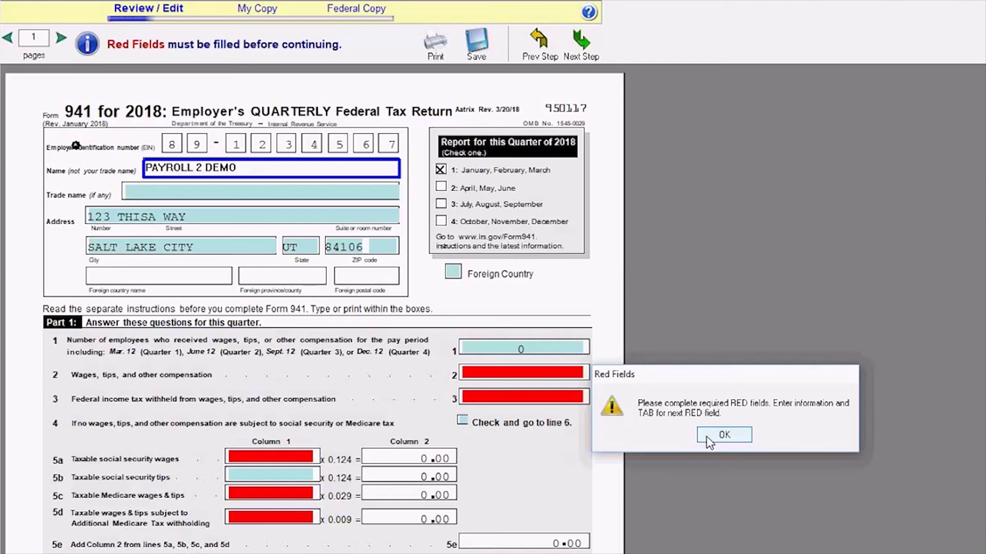
click(713, 439)
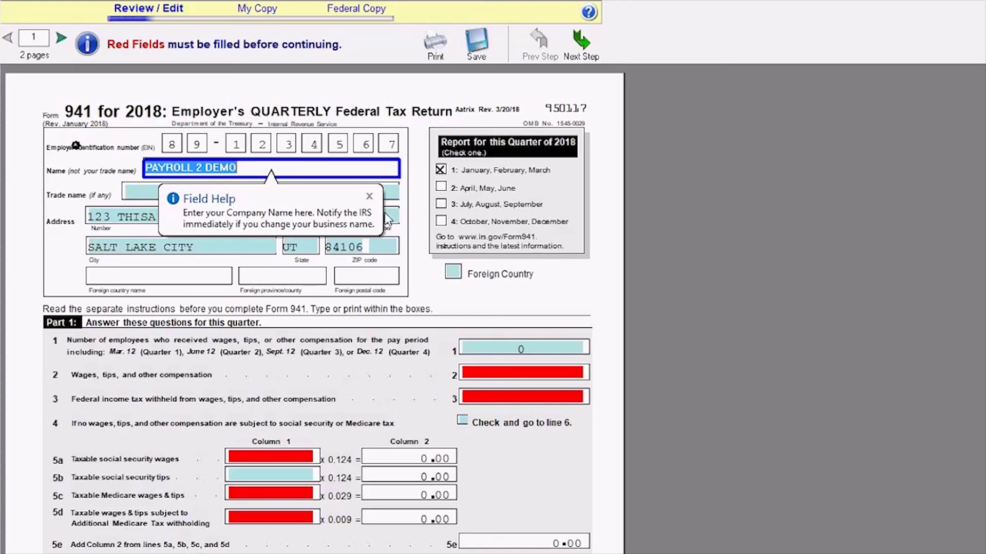
click(369, 197)
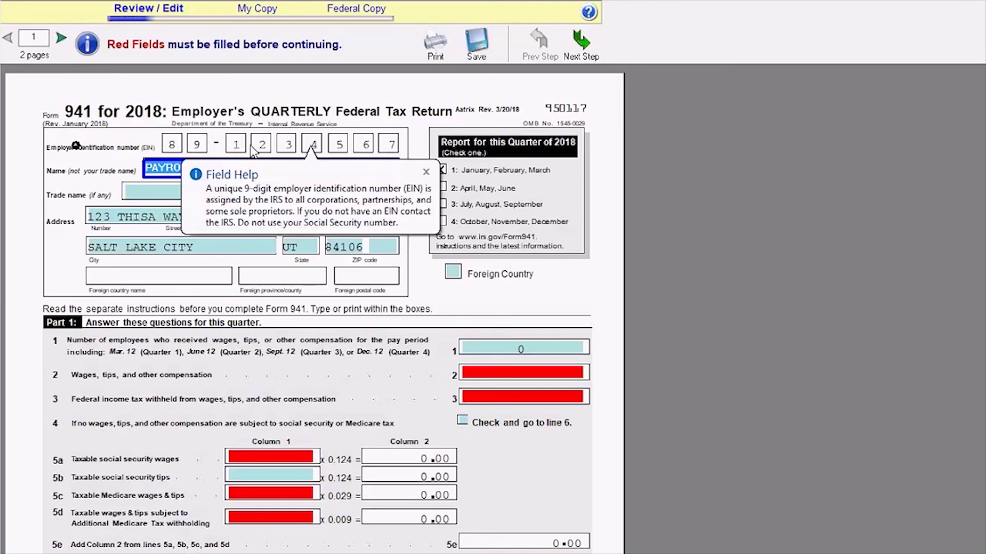
scroll(489, 431, down, 1)
scroll(488, 431, up, 1)
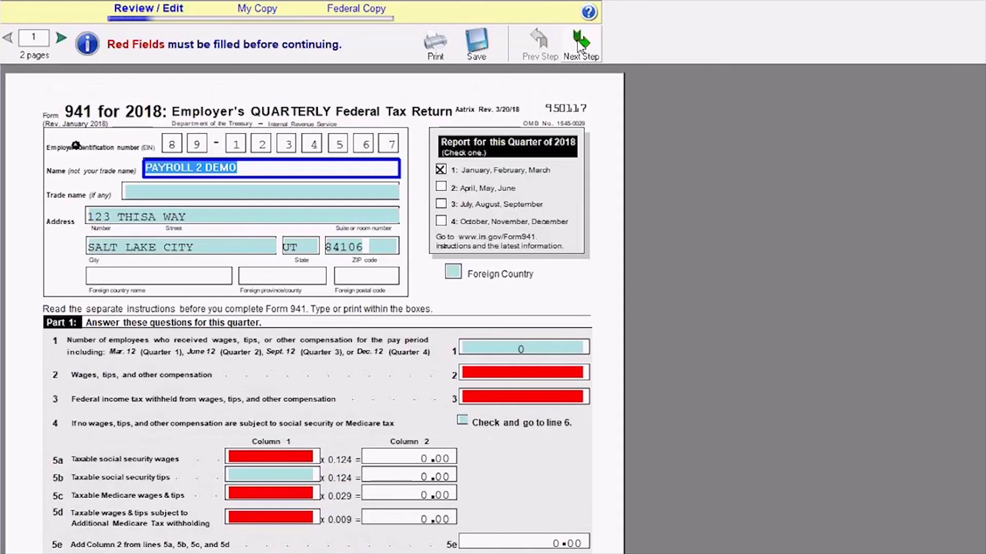
click(581, 45)
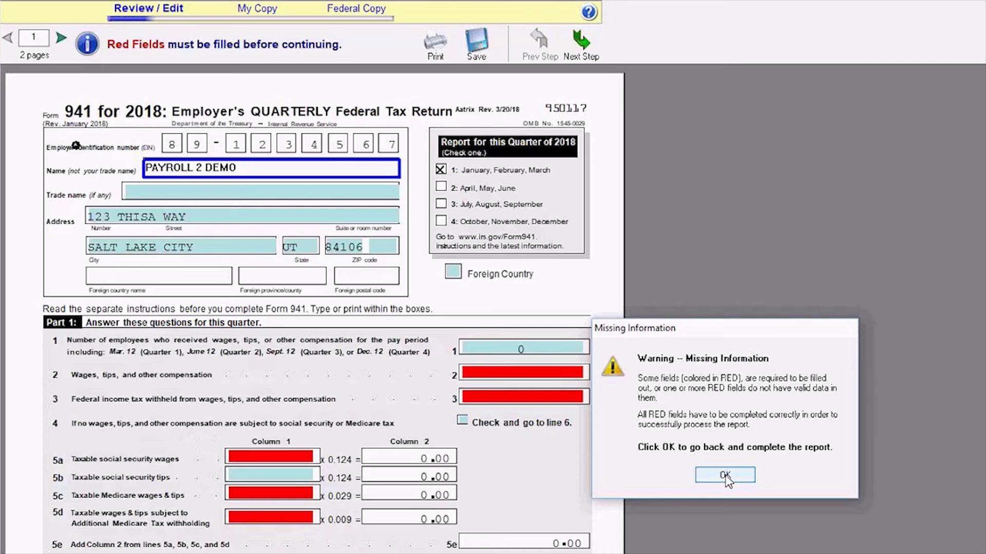
click(725, 475)
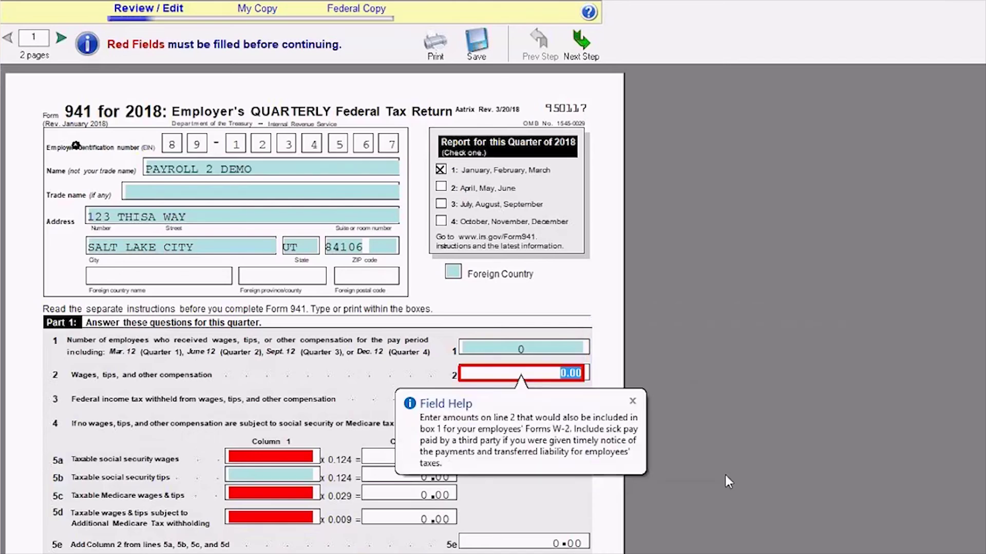
Step: Save the 2018 Q1 Form 941 for later and exit Aatrix
click(44, 3)
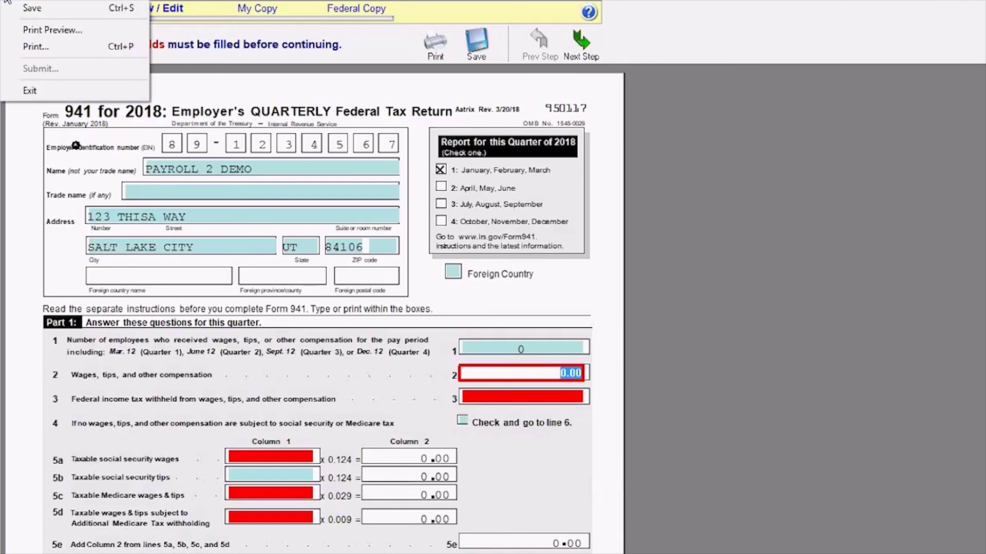
click(45, 12)
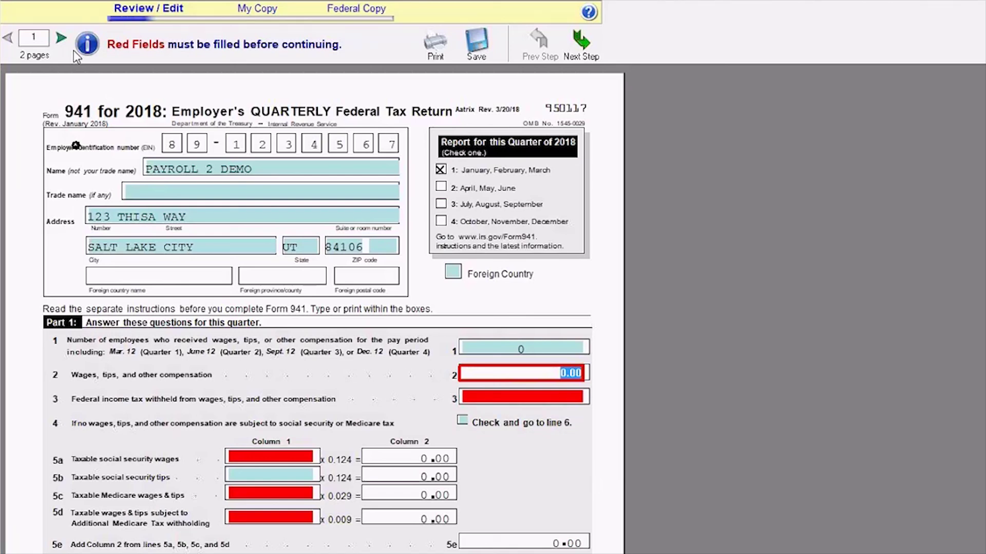
click(44, 2)
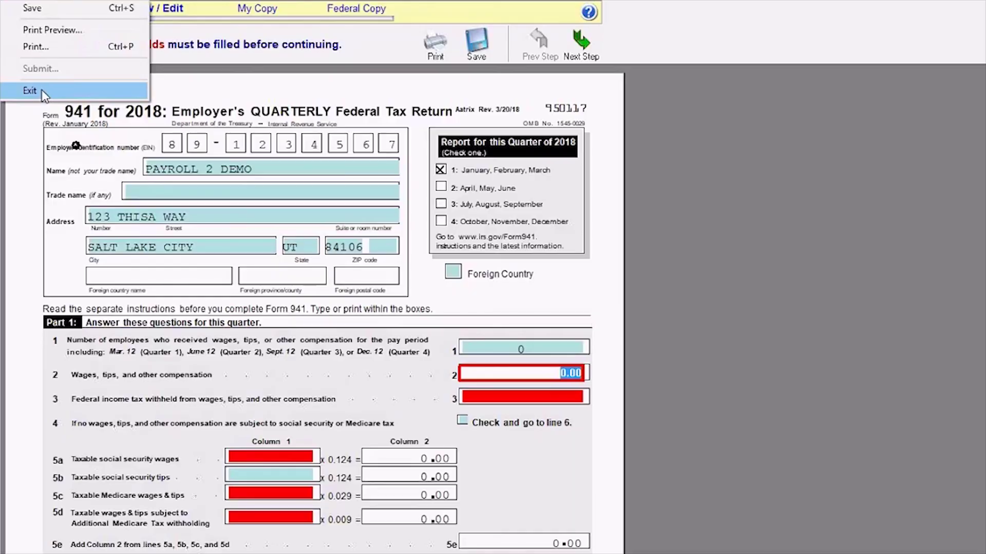
click(30, 90)
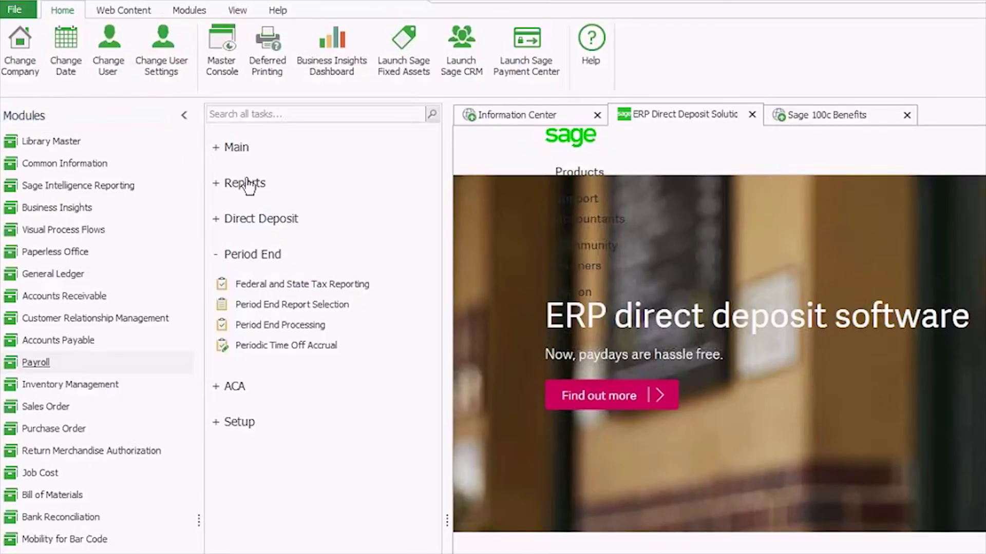